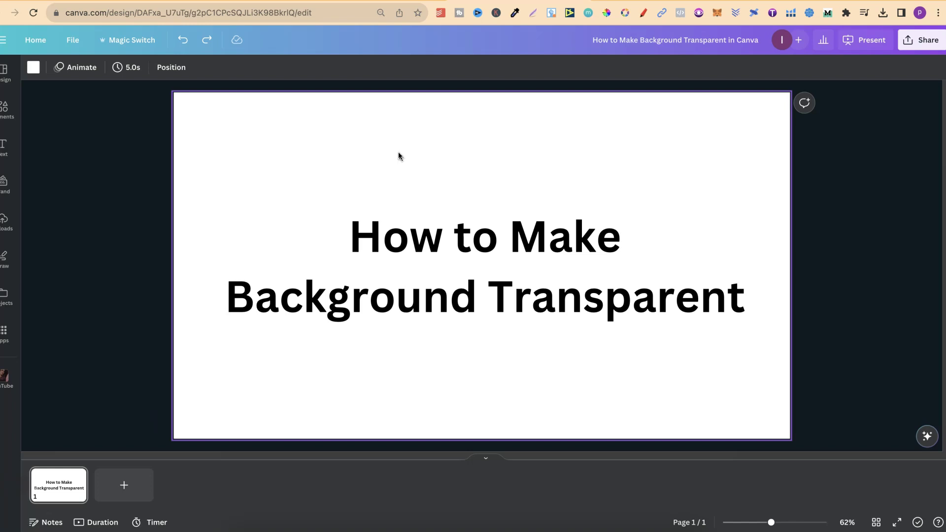
# Step: Check the slide's page background colour and confirm it is plain white, hex #FFFFFF
pyautogui.click(275, 135)
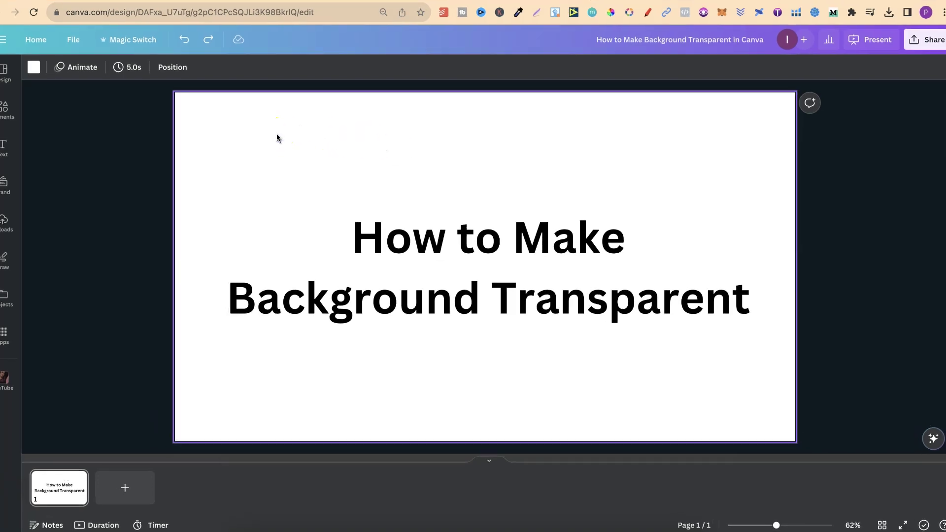
pyautogui.click(34, 67)
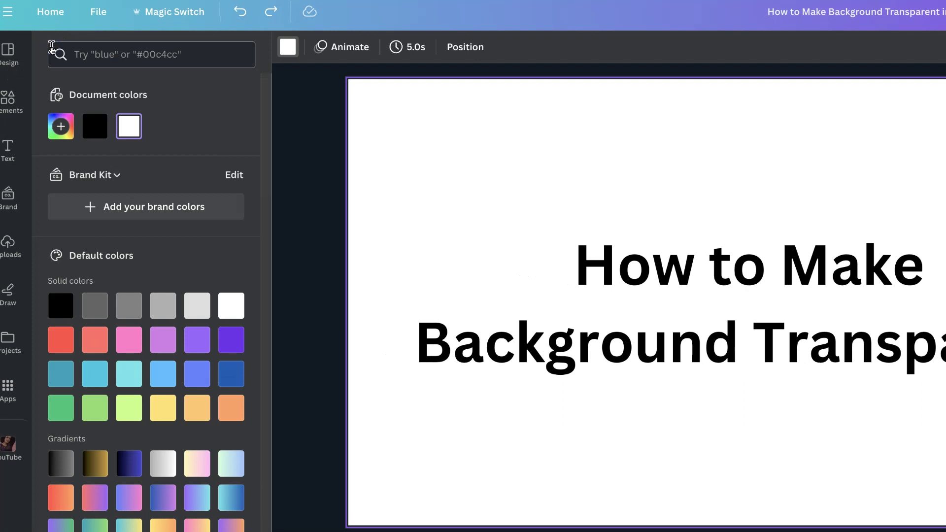
pyautogui.click(131, 127)
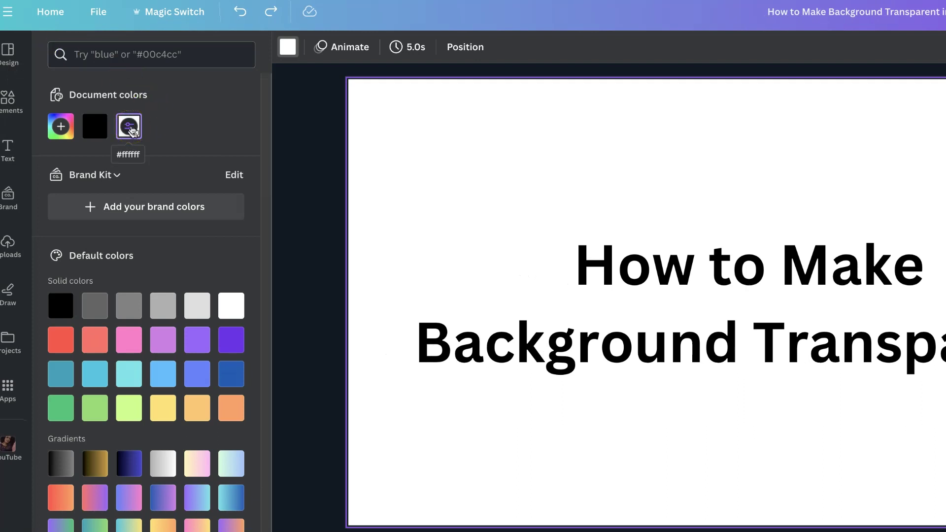
pyautogui.click(61, 128)
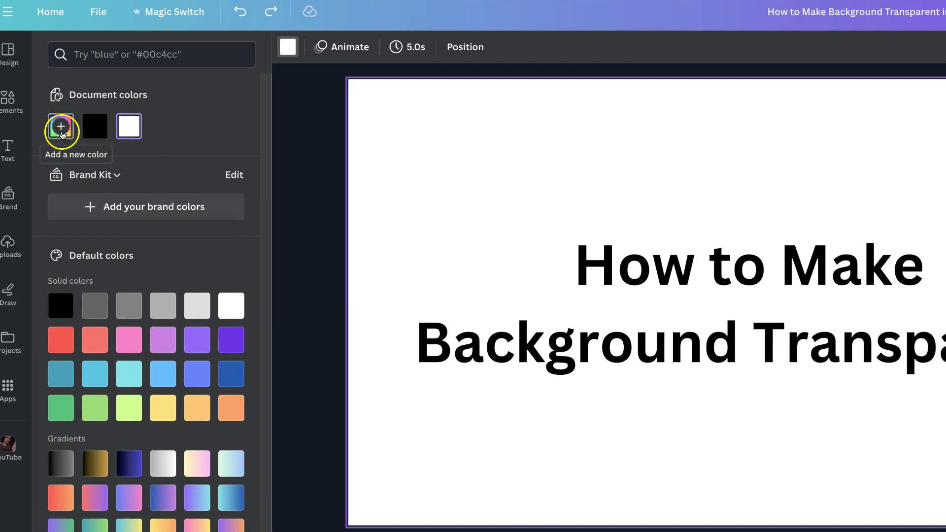
pyautogui.click(135, 294)
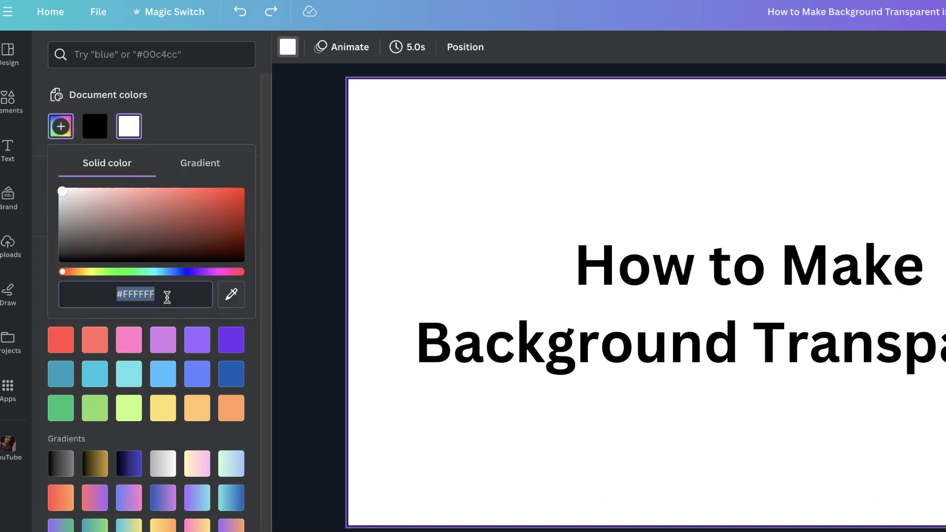
pyautogui.click(710, 105)
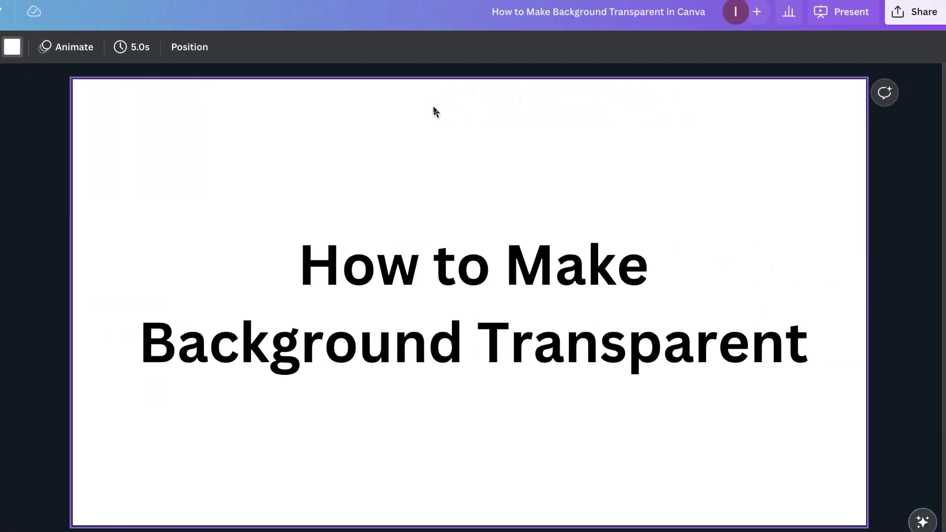
# Step: Set the download to PNG at 1,920 × 1,080 px with Transparent background on
pyautogui.click(904, 12)
pyautogui.click(904, 13)
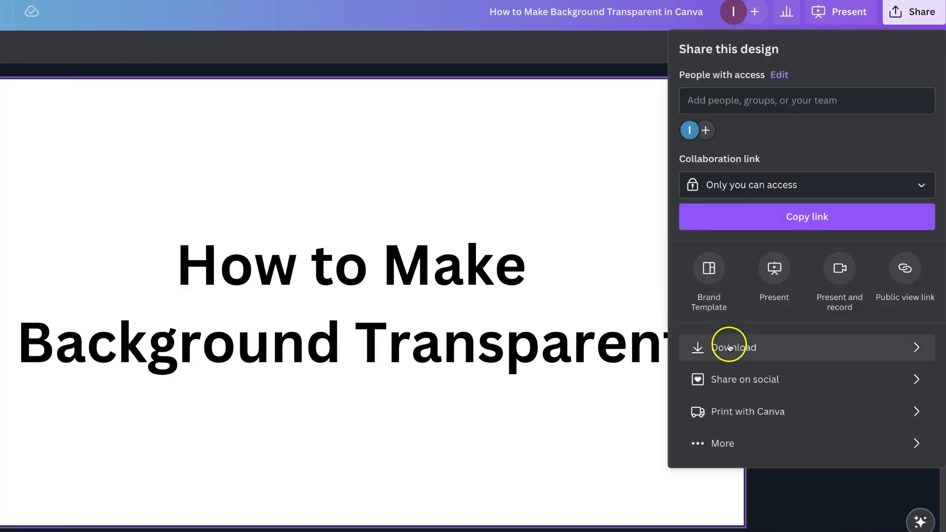
pyautogui.click(730, 346)
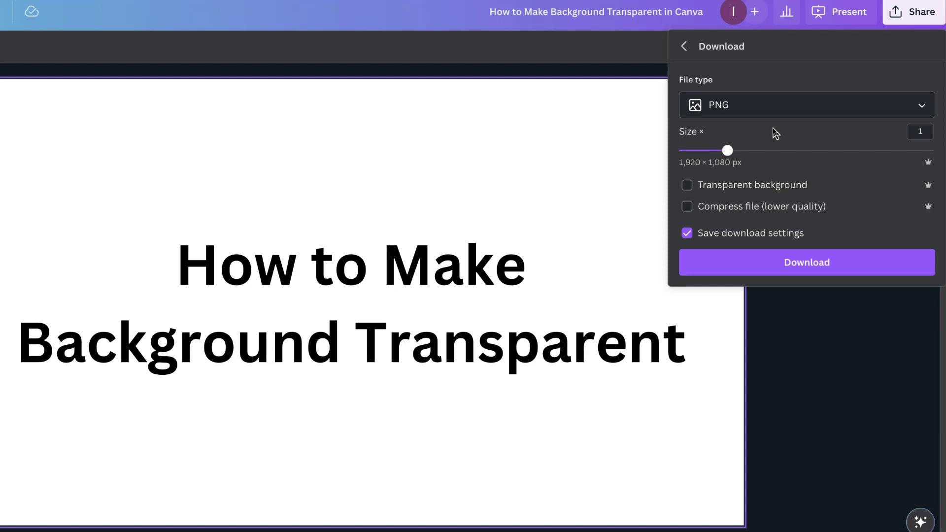
pyautogui.click(687, 187)
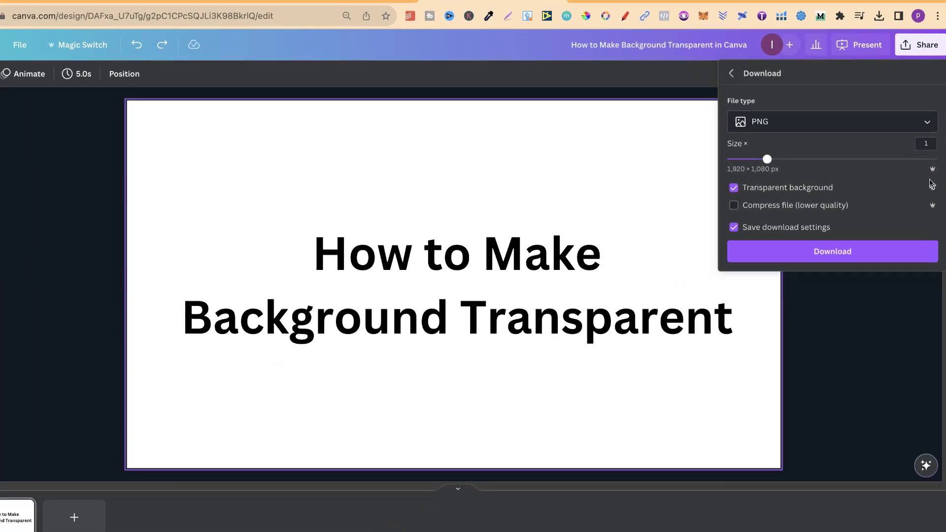
# Step: Download the transparent PNG, open it in Preview and position the window near the top
pyautogui.click(804, 251)
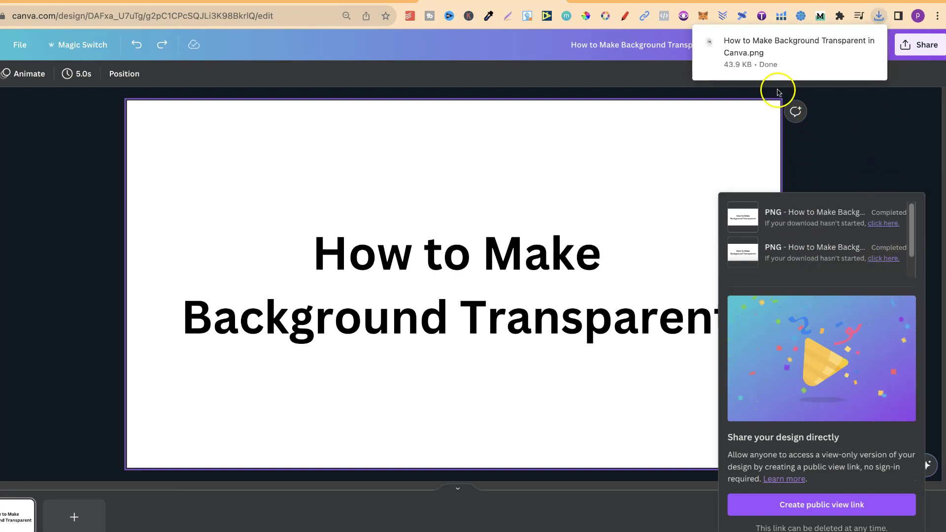
pyautogui.click(775, 52)
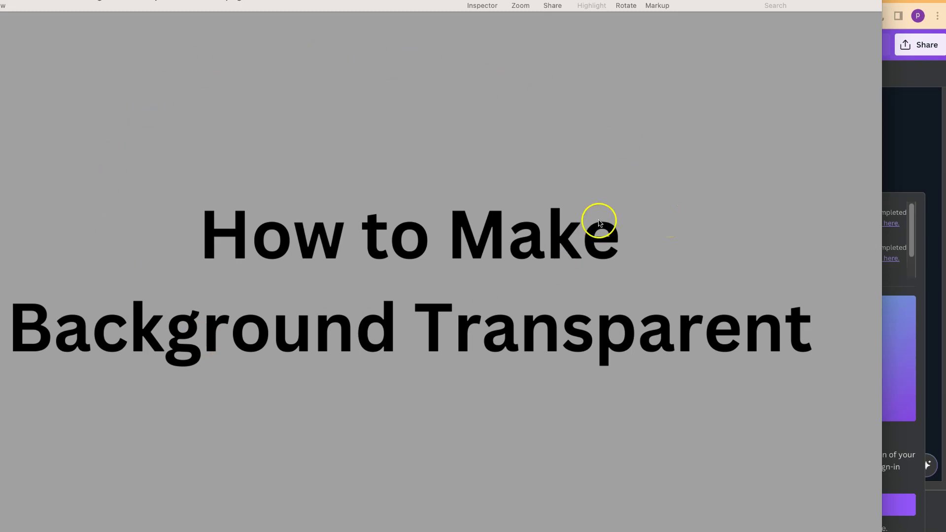
pyautogui.moveTo(818, 5); pyautogui.dragTo(360, 237)
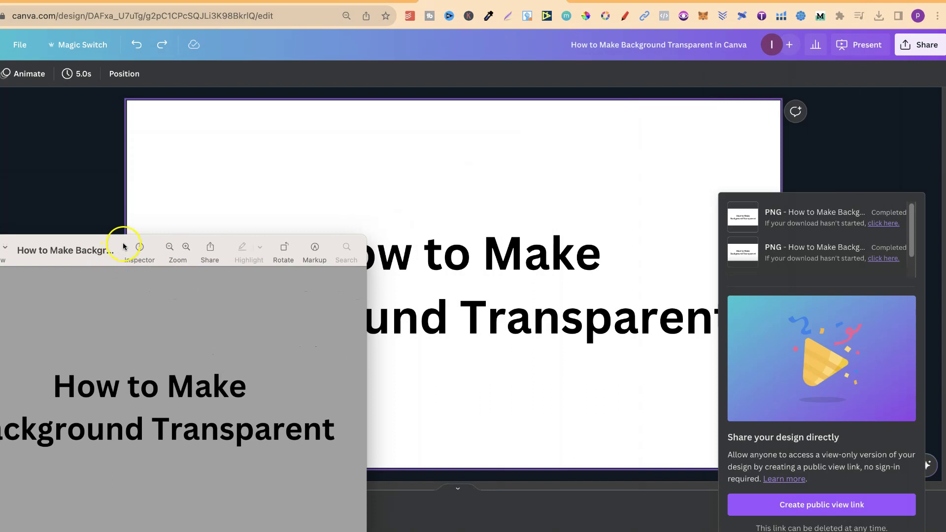
pyautogui.moveTo(124, 248); pyautogui.dragTo(130, 73)
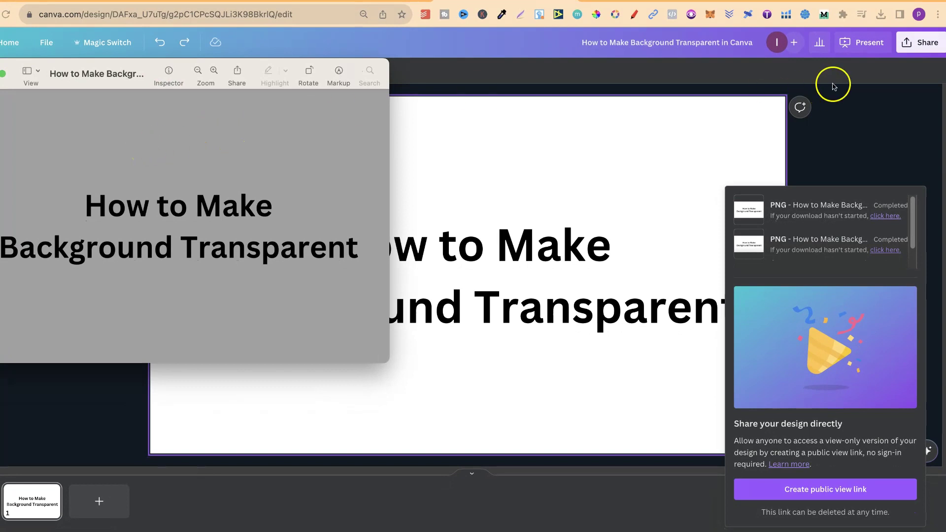
# Step: Download a second PNG with Transparent background off and place it beside the first in Preview
pyautogui.click(917, 46)
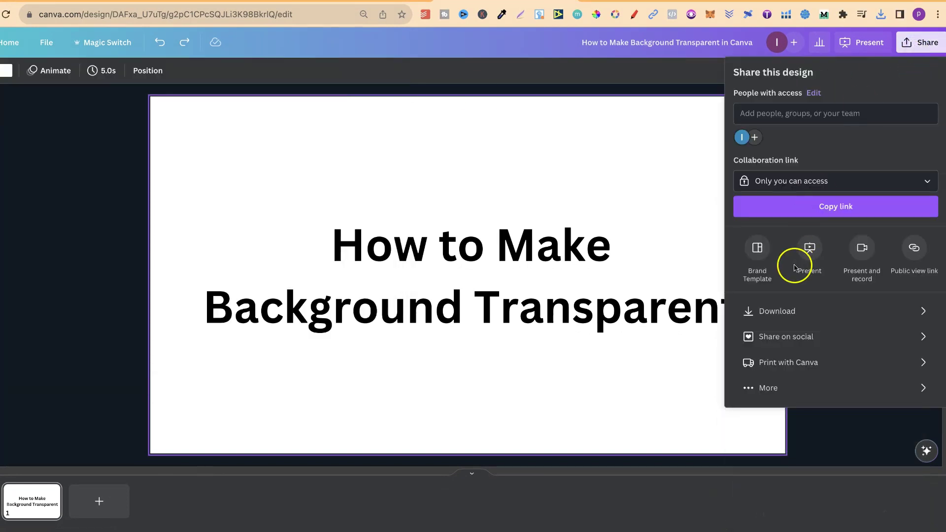
pyautogui.click(772, 310)
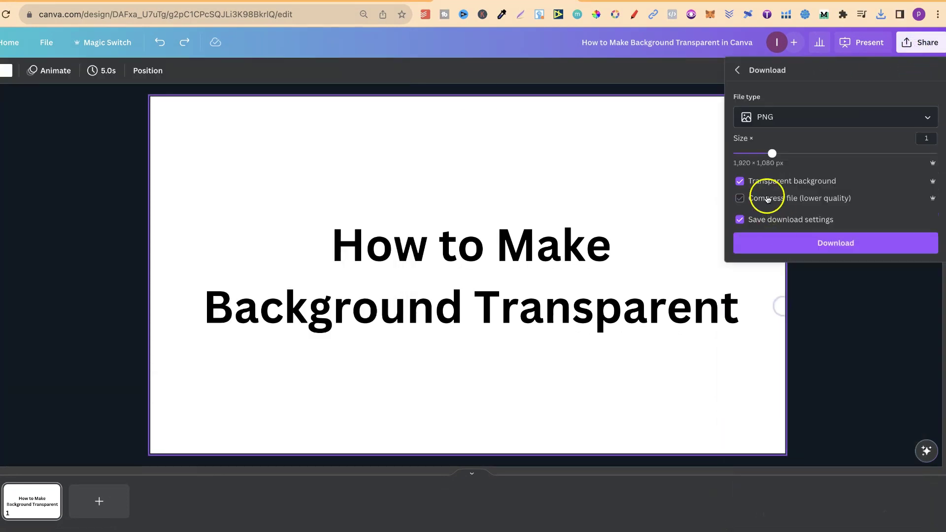
pyautogui.click(740, 181)
pyautogui.click(836, 246)
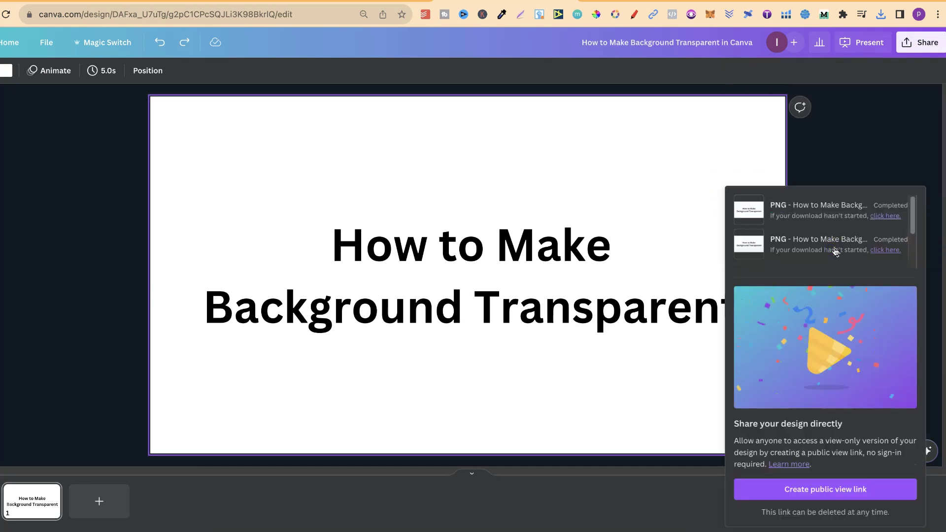
pyautogui.click(823, 49)
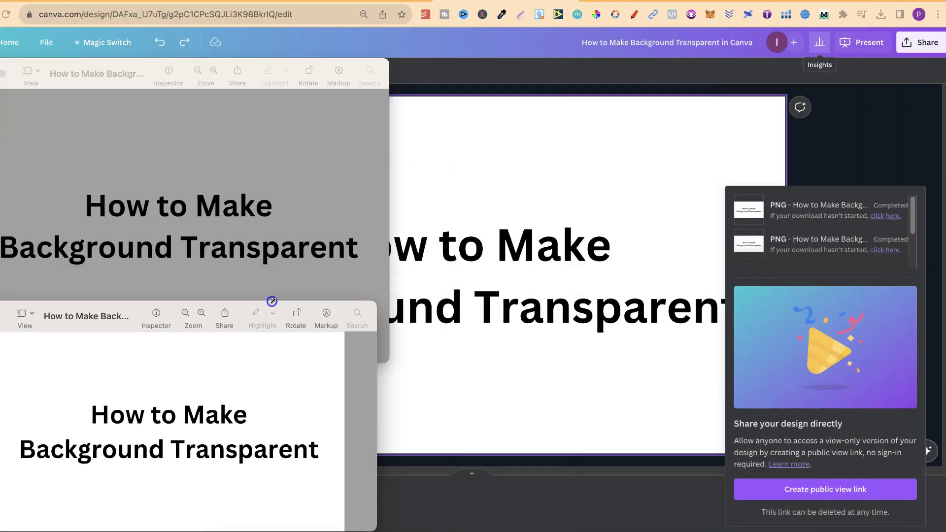
pyautogui.moveTo(99, 319); pyautogui.dragTo(534, 75)
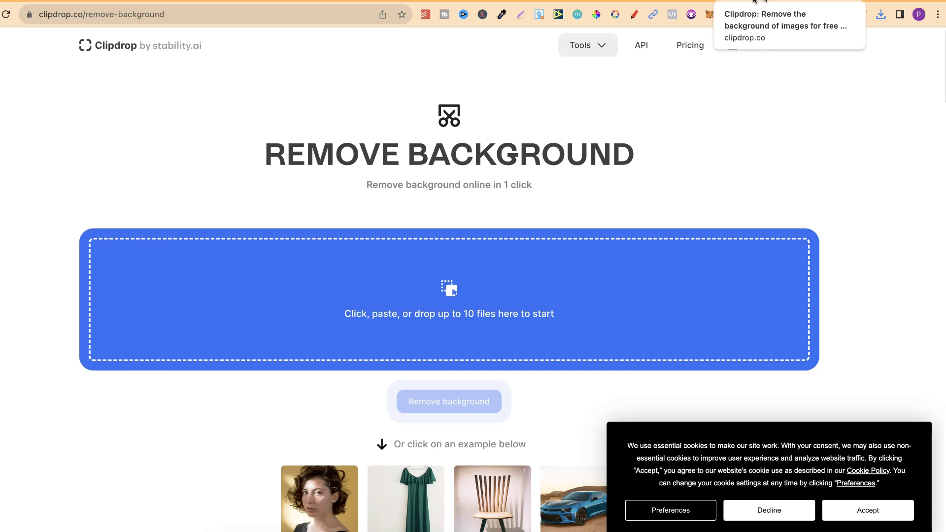
# Step: Drag the title-slide PNG from Chrome's downloads list into Clipdrop's upload area
pyautogui.click(880, 15)
pyautogui.moveTo(766, 73); pyautogui.dragTo(451, 289)
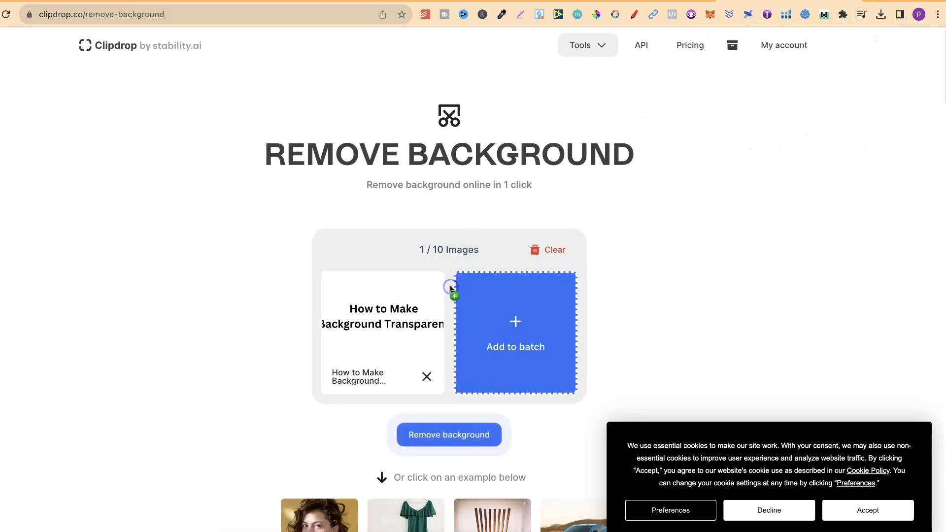
# Step: Start Remove background and accept the prompt to downscale the image to 1024 × 576
pyautogui.click(458, 433)
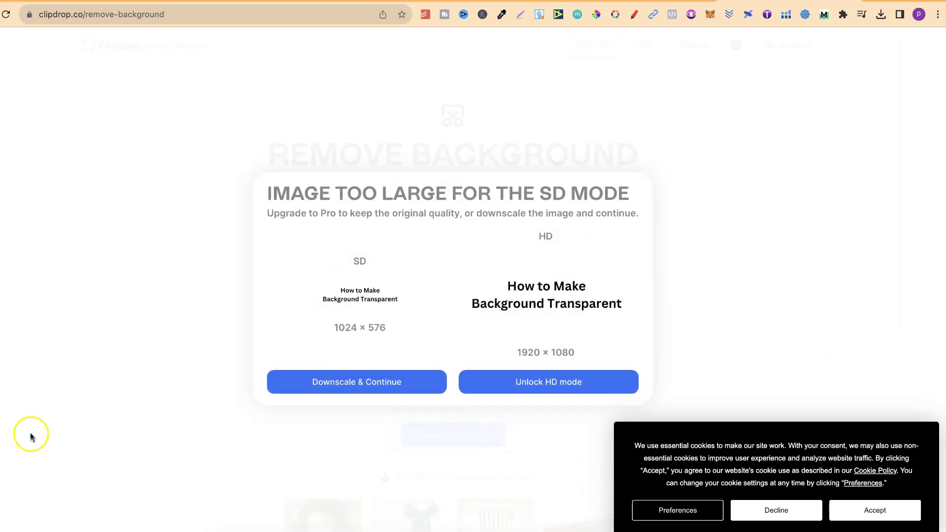
pyautogui.click(319, 382)
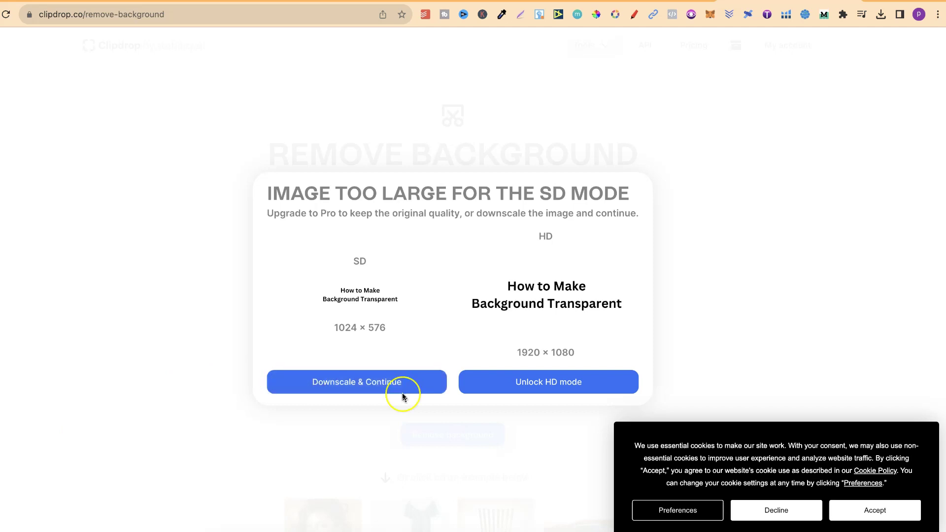
pyautogui.click(402, 393)
# Step: Process at 1024 × 576, compare with the white original, and download the transparent PNG
pyautogui.click(383, 382)
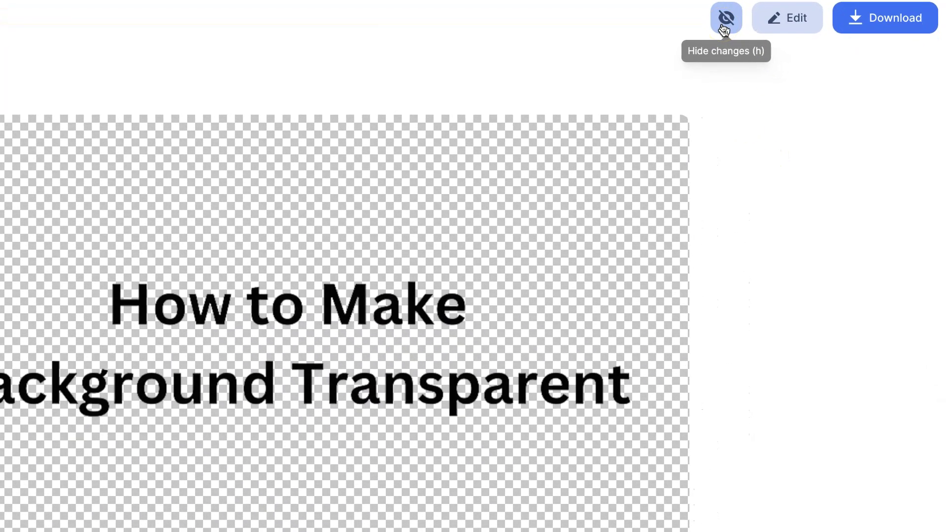
pyautogui.click(724, 29)
pyautogui.click(848, 24)
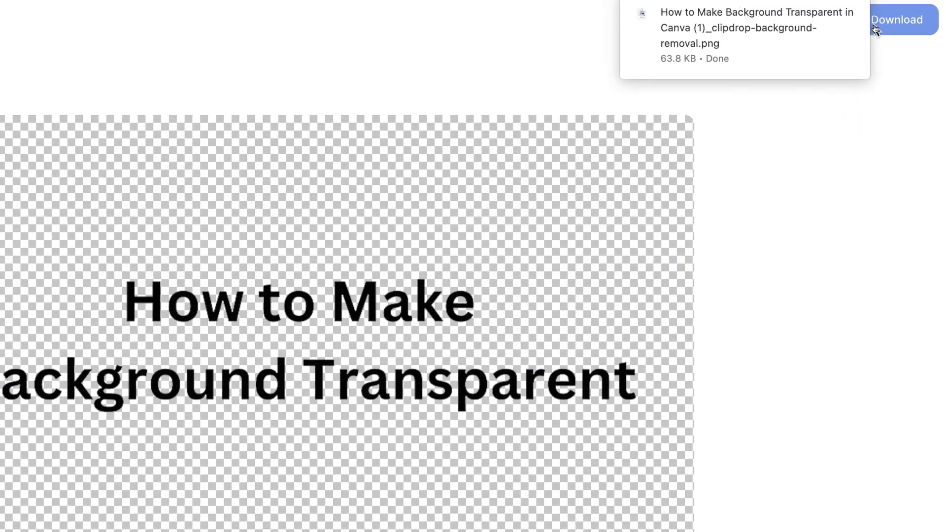
# Step: Check the downloaded PNG in Preview, then quit Preview and return to the Canva tab
pyautogui.click(793, 29)
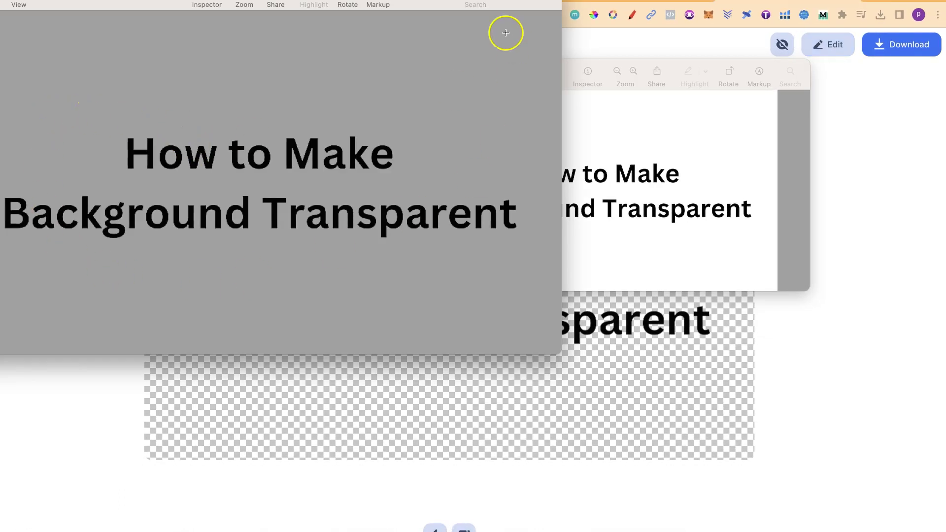
pyautogui.press('super+q')
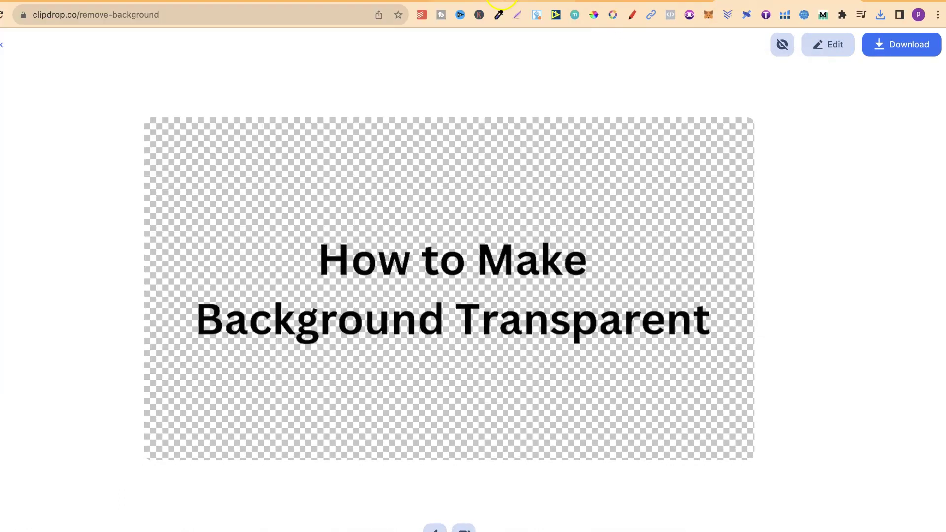
pyautogui.hotkey('ctrl', 'shift', 'Tab')
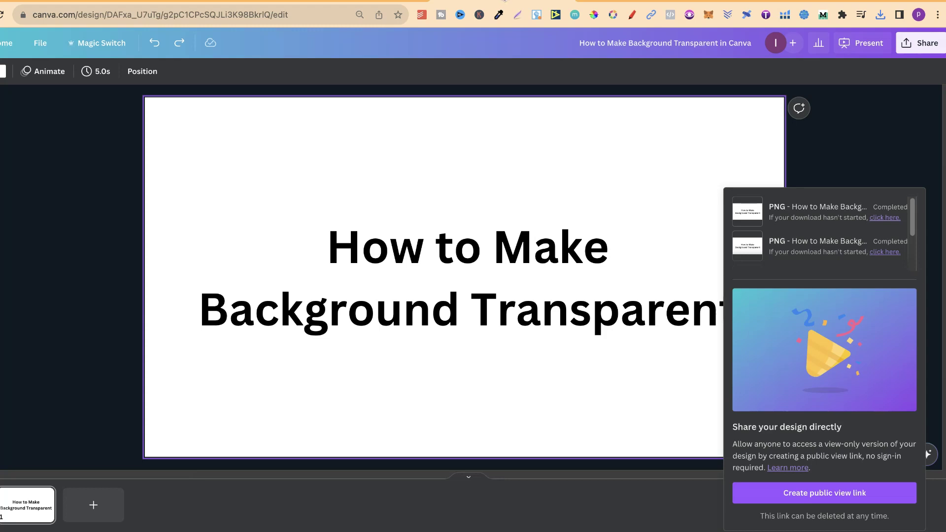
# Step: Dismiss Canva's downloads popup and switch back to the Clipdrop result tab
pyautogui.click(845, 137)
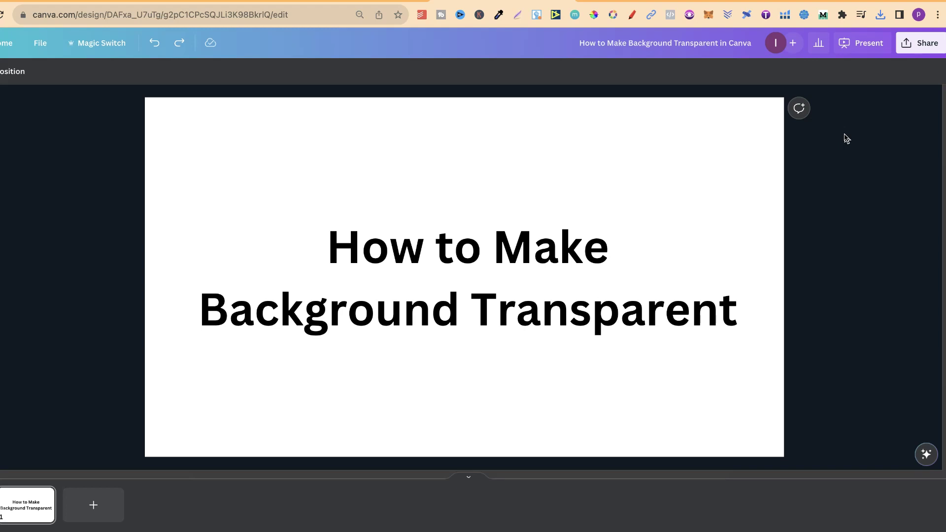
pyautogui.click(818, 2)
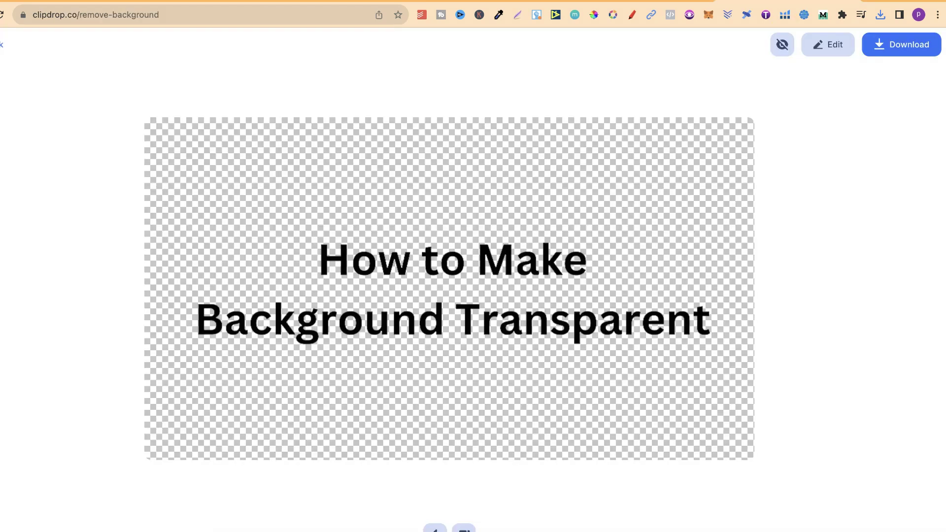